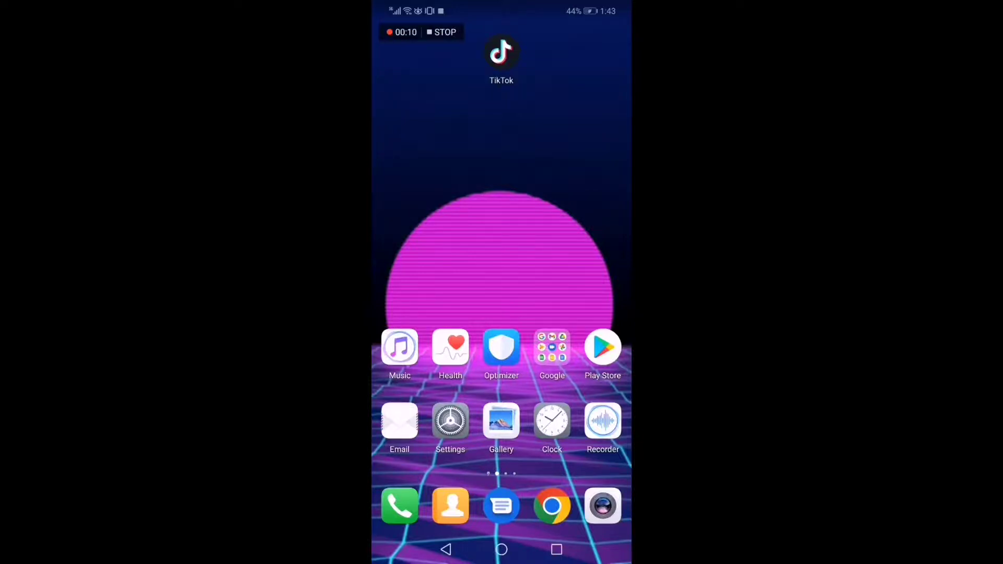
- Launch TikTok from the home screen to reach the For You feed
click(502, 54)
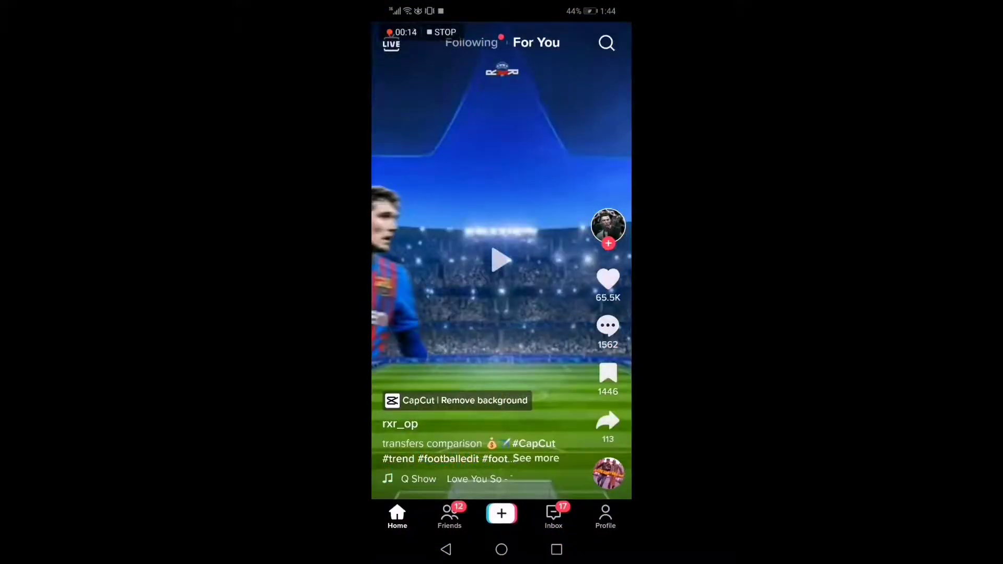
- From your profile's account menu, open the Settings and privacy page
click(605, 516)
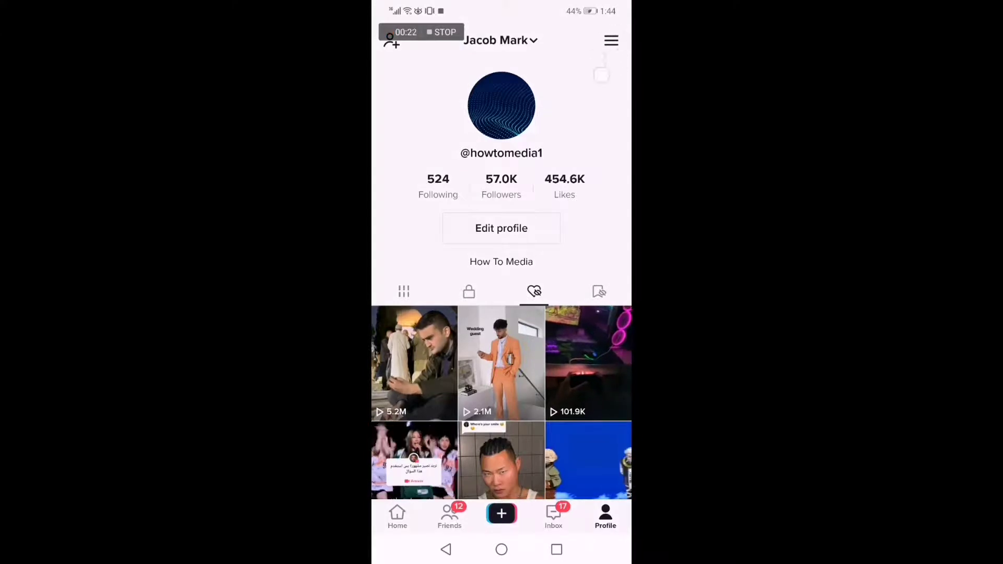
click(611, 40)
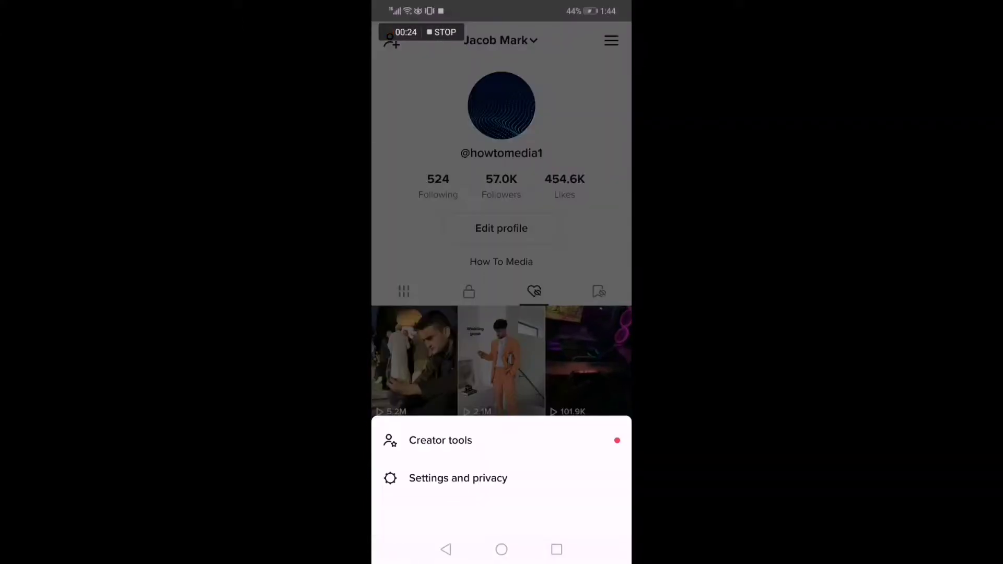
drag(544, 478, 544, 450)
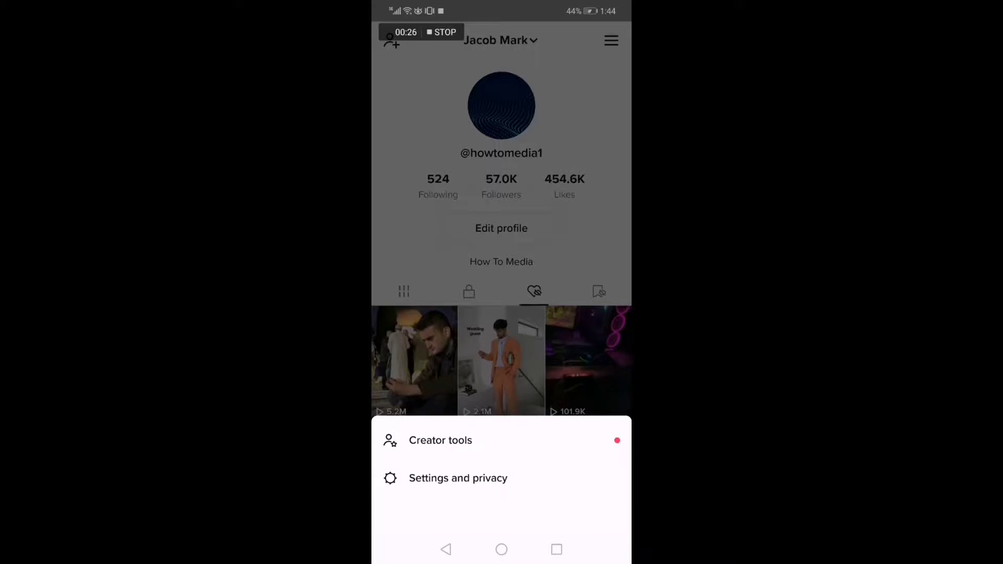
click(545, 478)
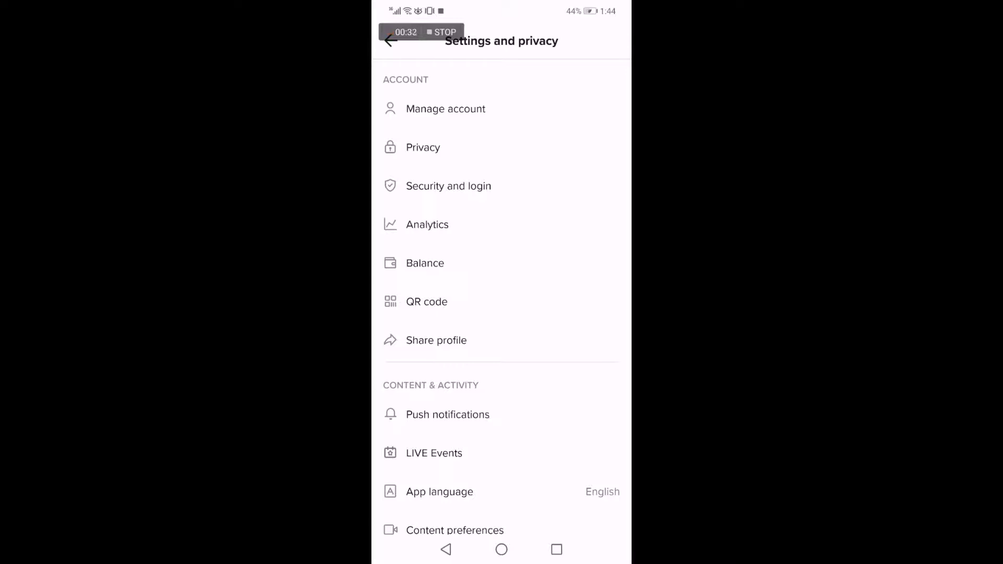
scroll(551, 412, down, 3)
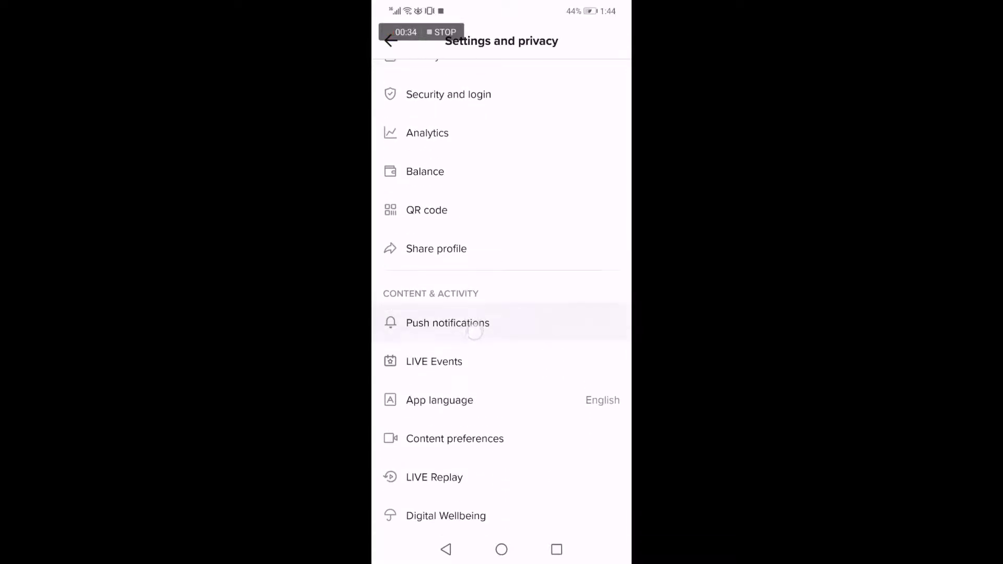
- Open Push notifications under Content & Activity
click(513, 311)
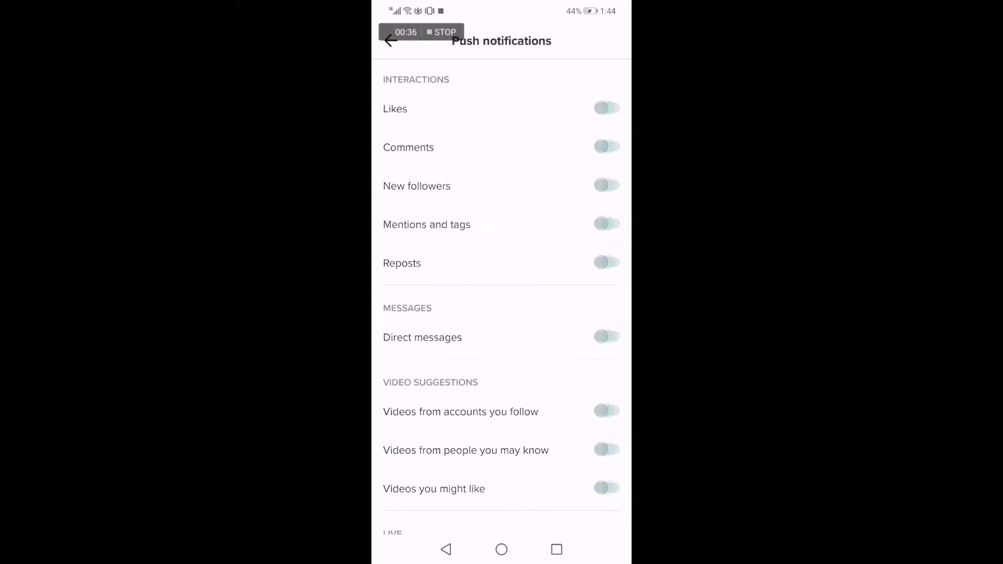
scroll(544, 358, down, 5)
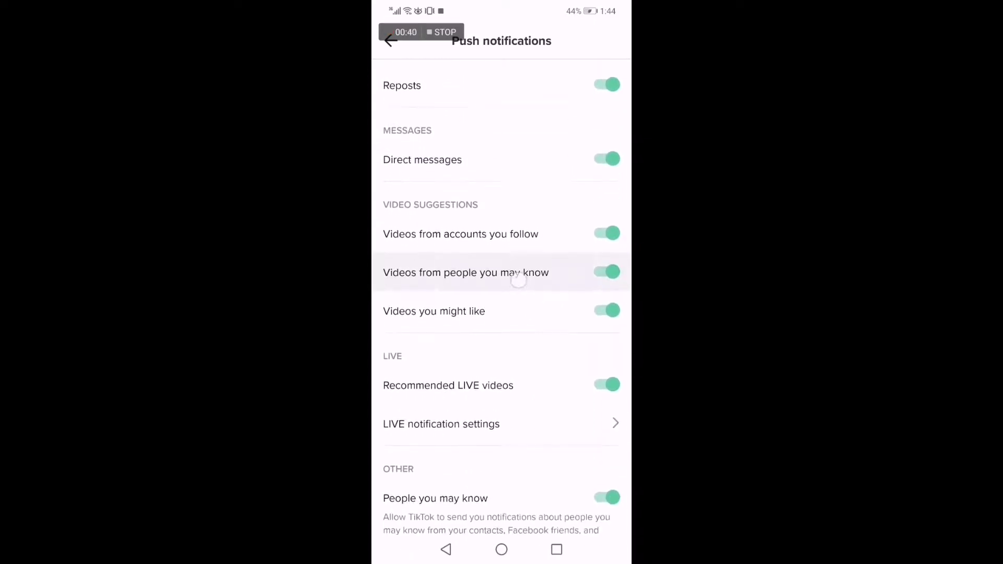
scroll(514, 277, up, 1)
scroll(554, 286, down, 1)
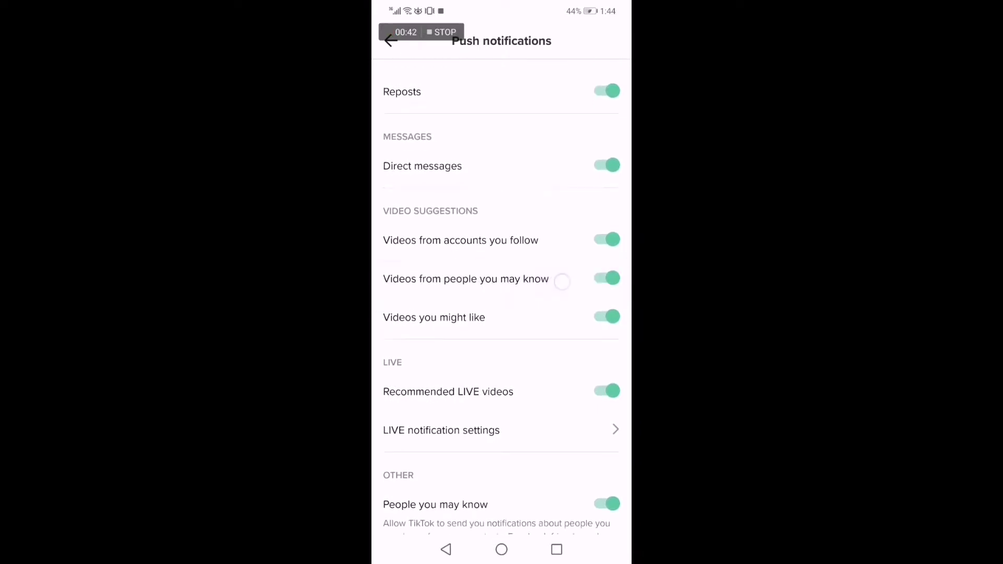
click(607, 280)
click(607, 279)
click(607, 279)
click(607, 279)
drag(387, 209, 387, 192)
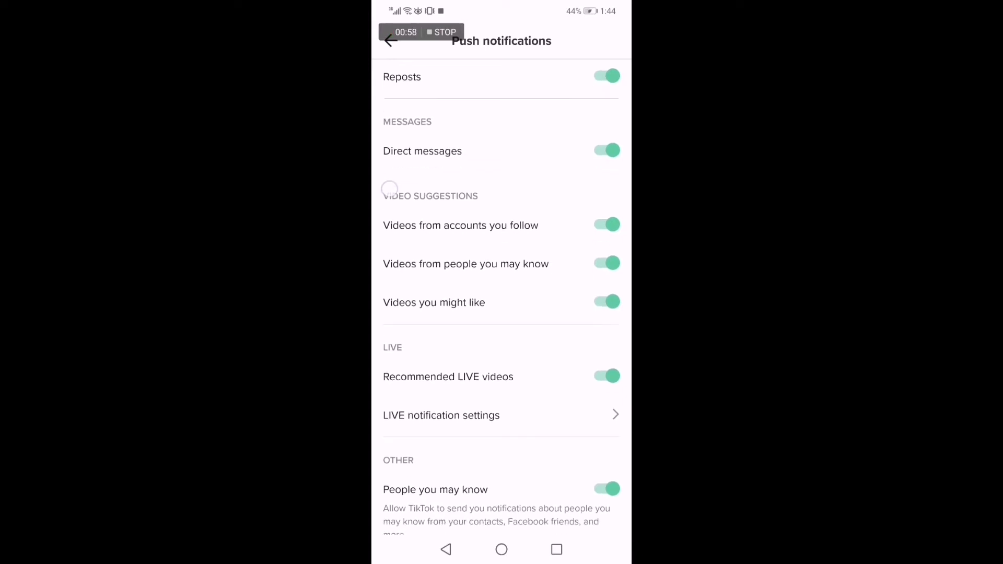